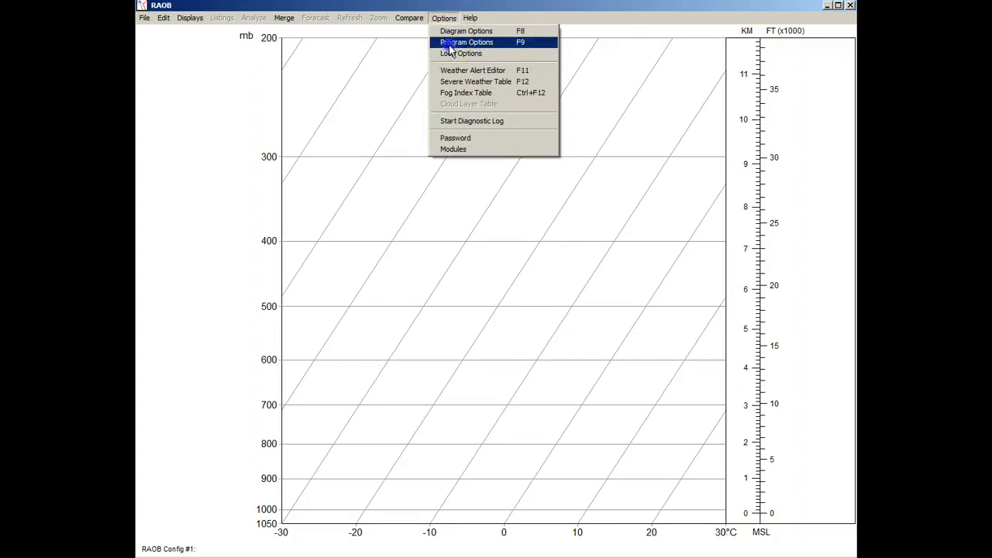
Set the turbulence (CAT) algorithm to USAF in the program's algorithm options.
left_click(450, 43)
left_click(359, 75)
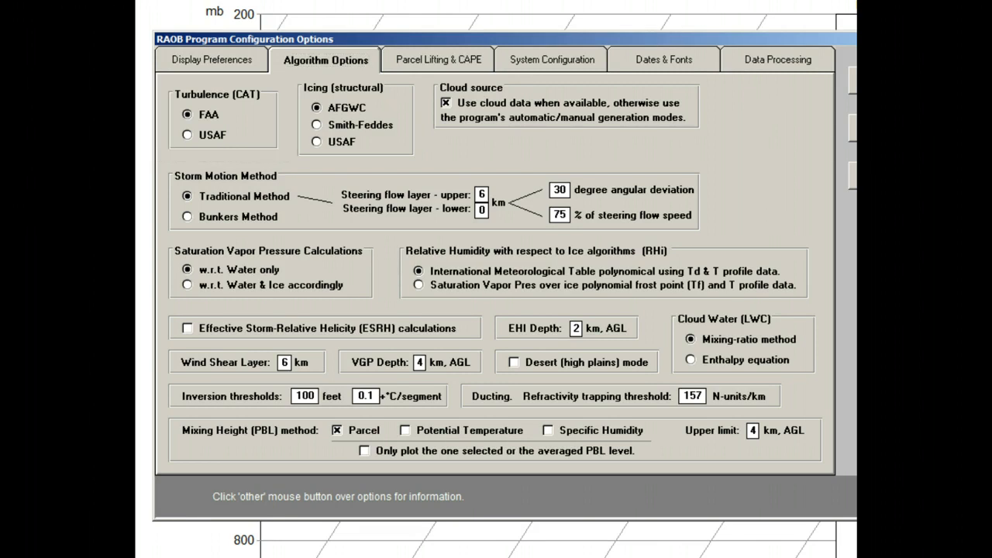
right_click(197, 113)
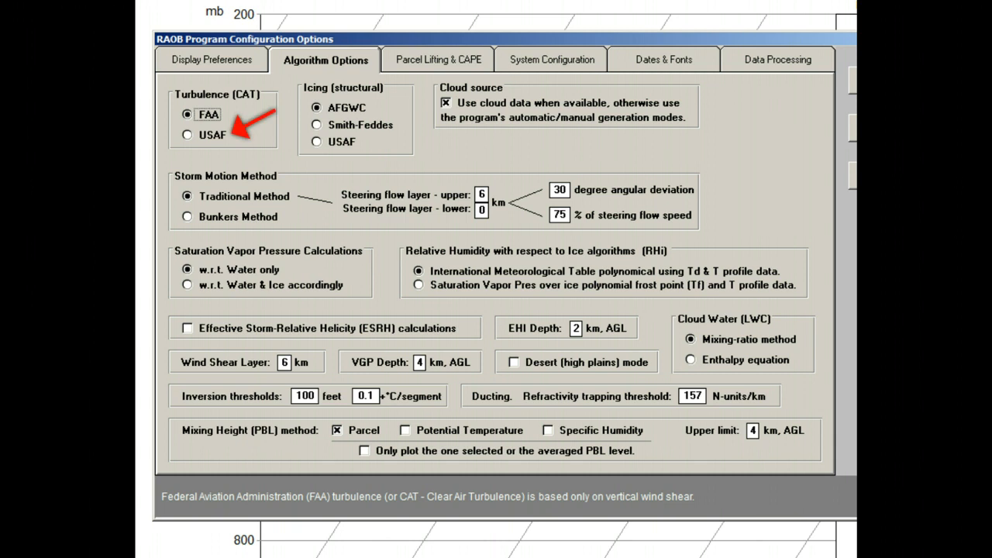
left_click(211, 135)
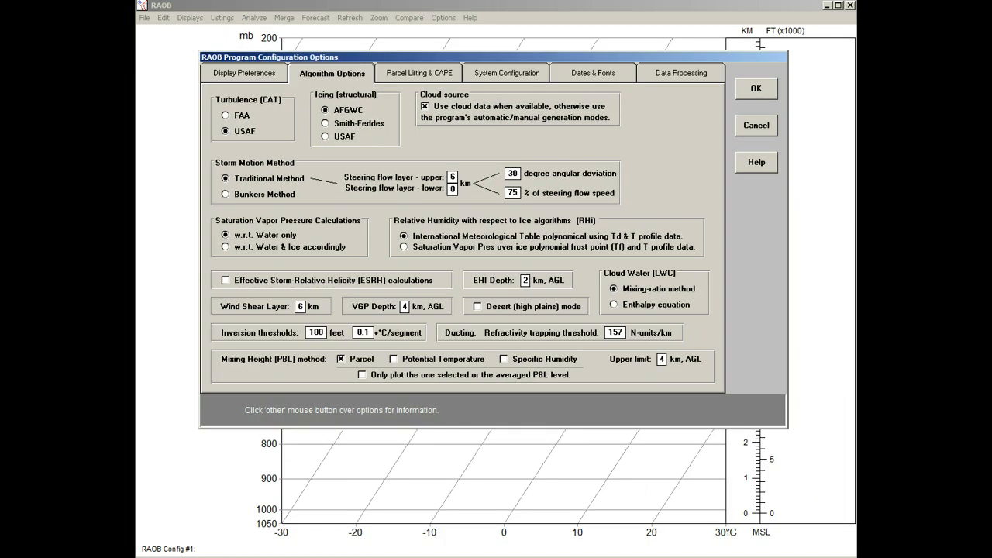
left_click(759, 125)
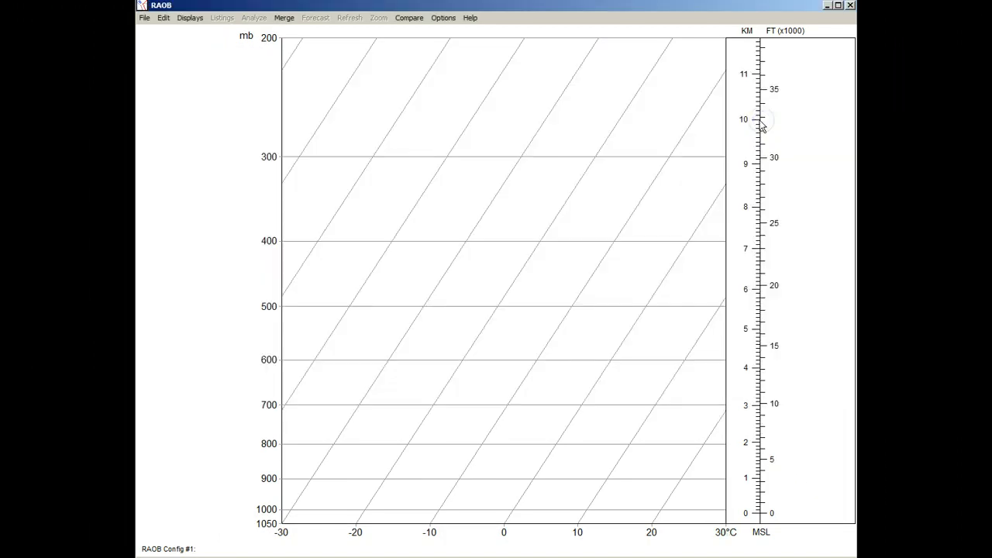
Open the CAPE.RAW sounding, plot its carburetor icing analysis and check that analysis for configuration options.
left_click(144, 17)
left_click(207, 229)
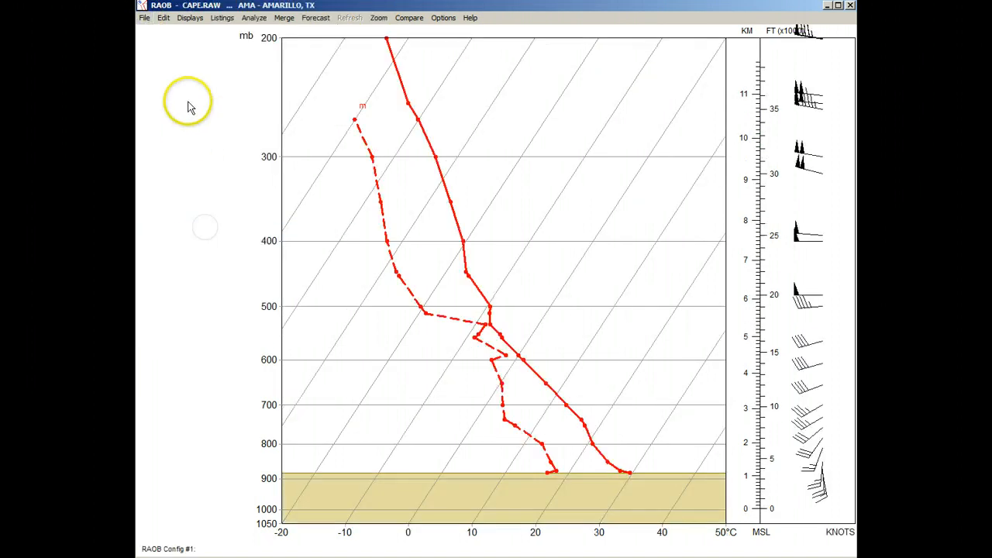
left_click(250, 20)
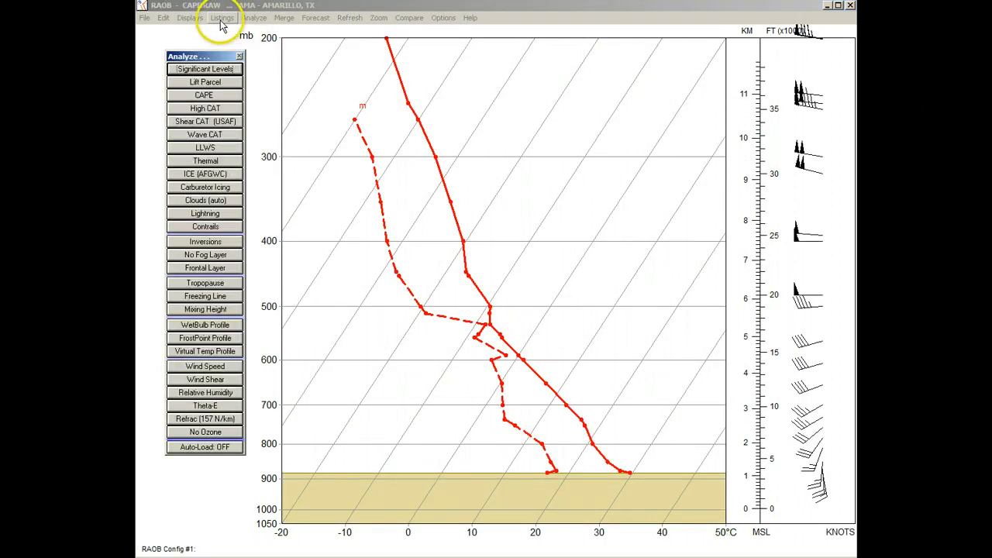
left_click(180, 187)
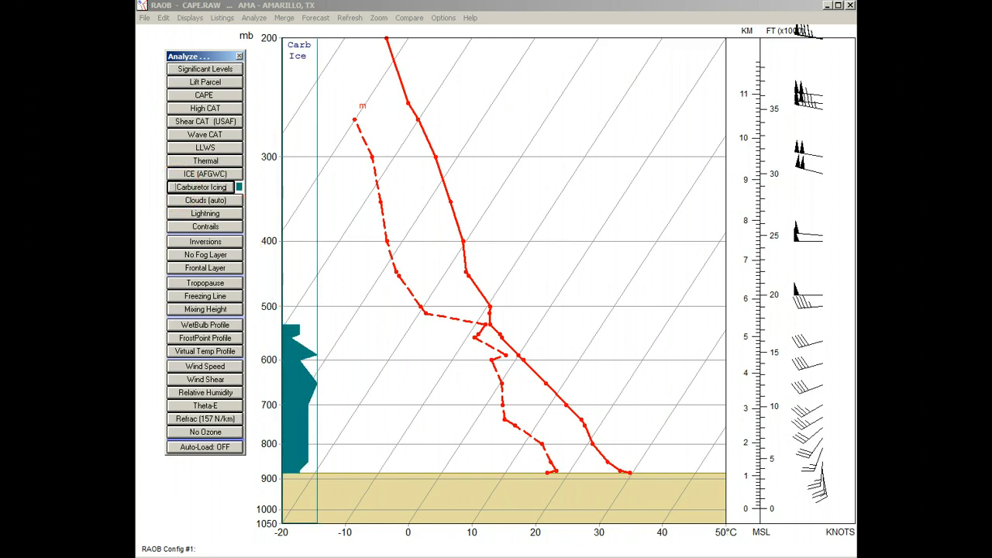
right_click(185, 188)
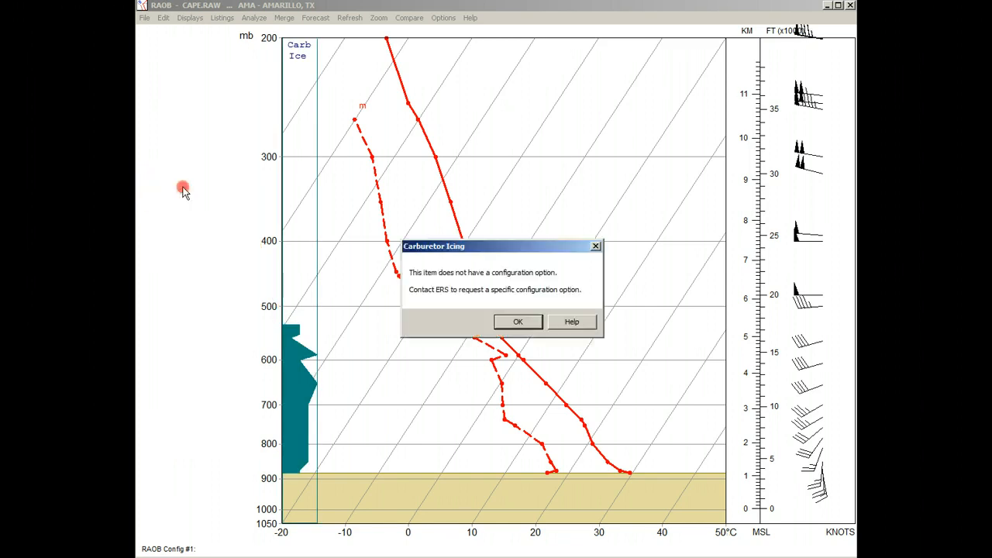
left_click(519, 323)
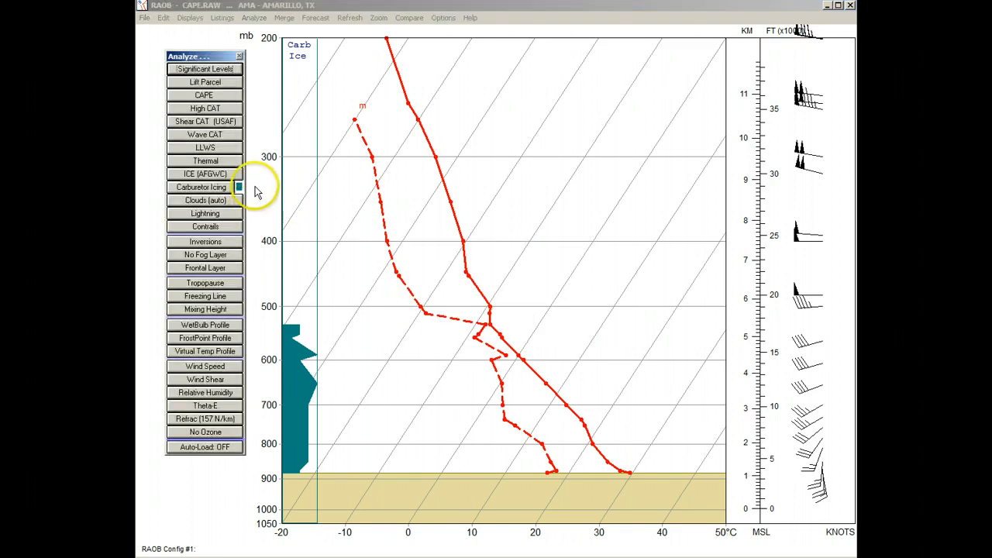
Plot the AFGWC icing analysis and change the structural icing algorithm to USAF in its configuration options.
left_click(204, 173)
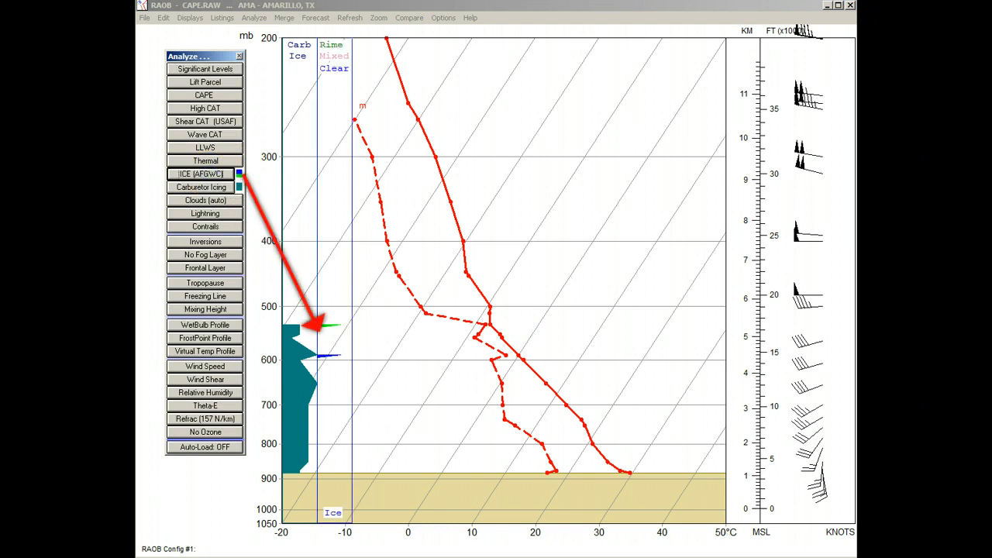
left_click(178, 174)
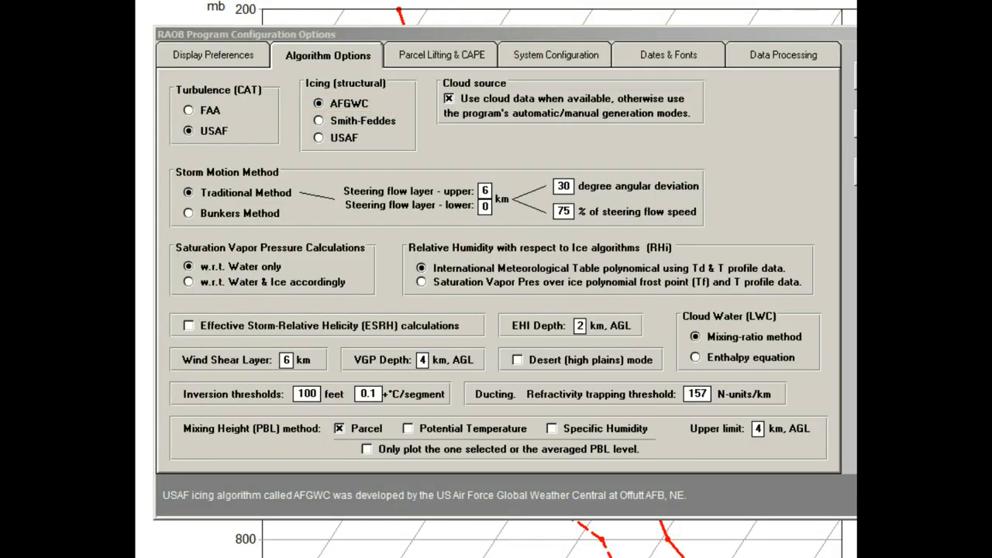
left_click(318, 121)
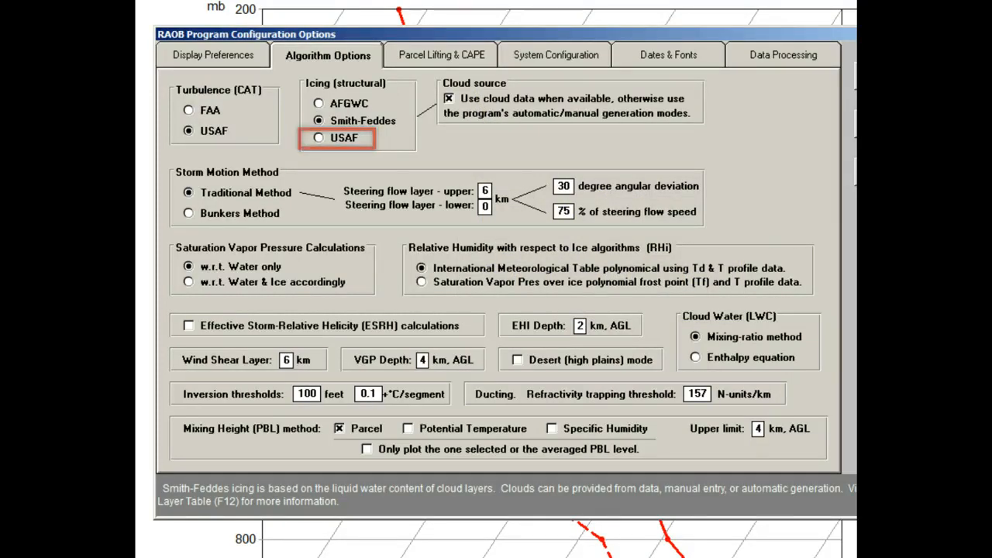
left_click(319, 137)
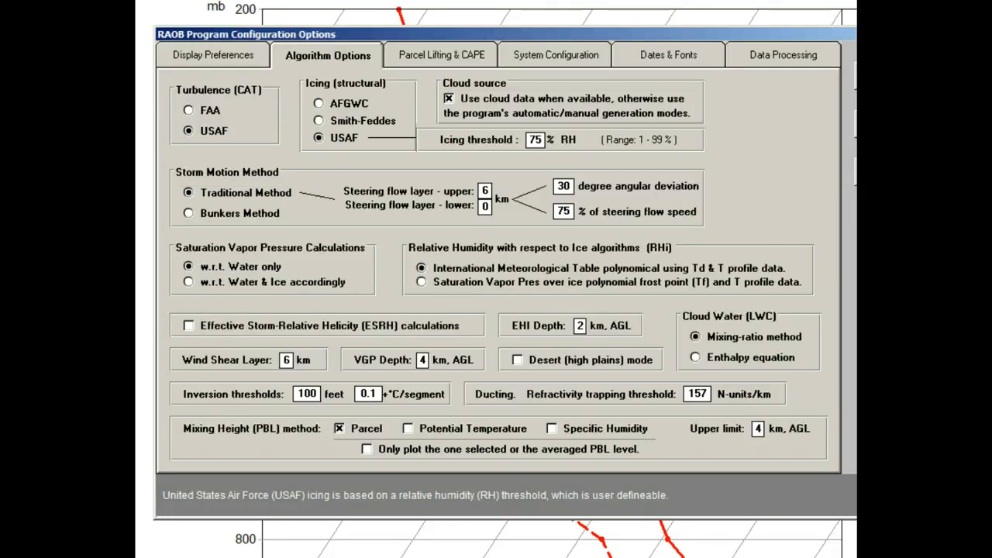
Choose the Bunkers storm motion method and calculate saturation vapor pressure w.r.t. Water & Ice accordingly.
left_click(189, 214)
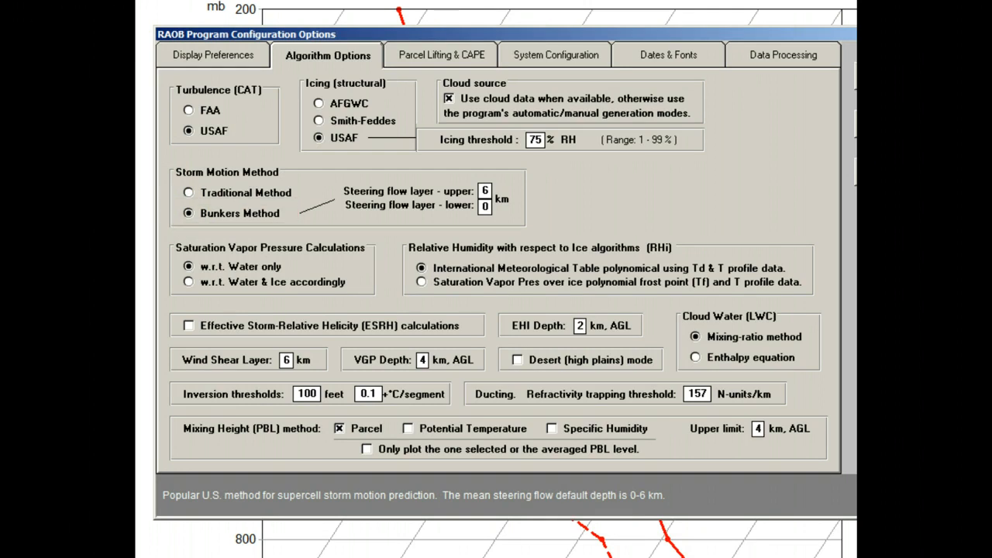
left_click(240, 266)
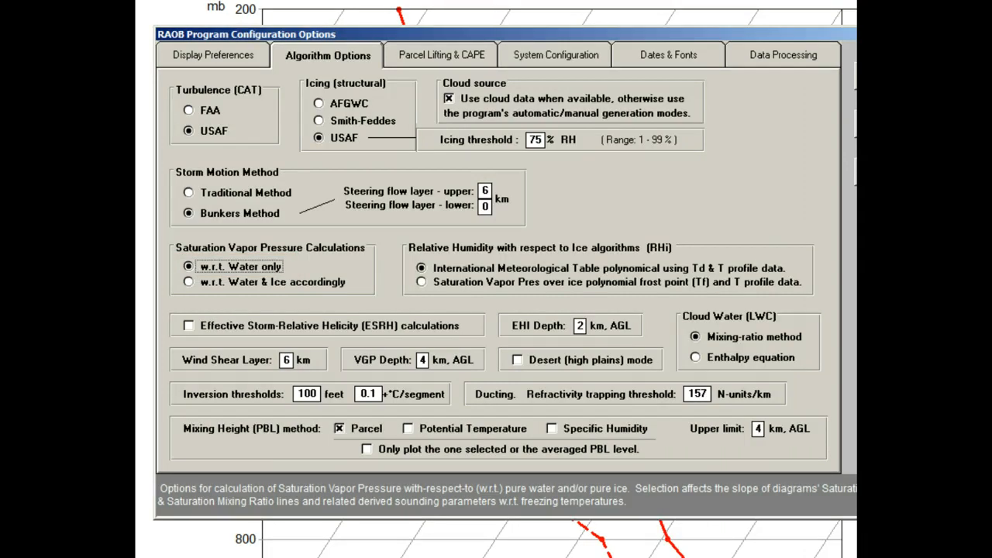
left_click(190, 282)
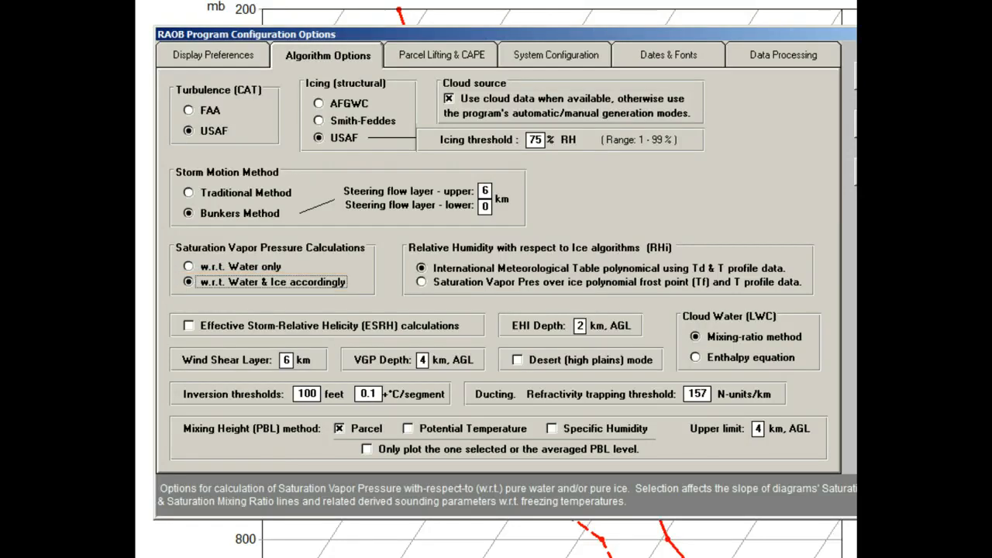
Set the RHi algorithm to the over-ice frost point (Tf) and T profile option and enable Effective Storm-Relative Helicity calculations.
key("Tab")
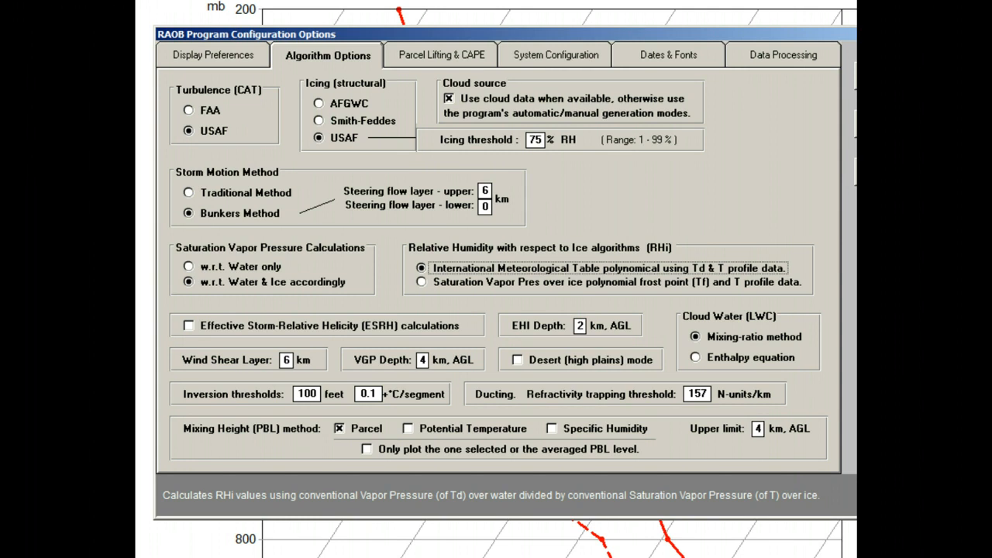
left_click(421, 282)
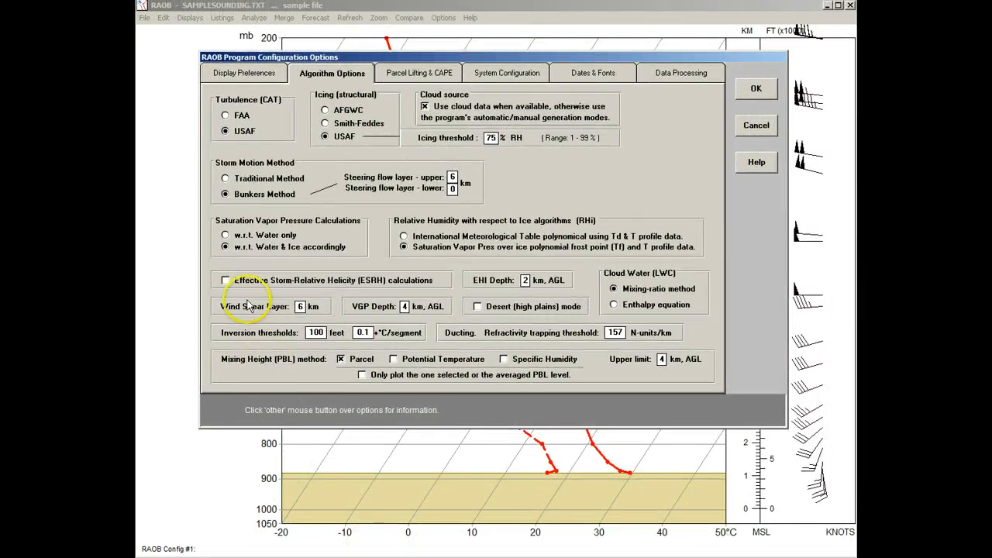
left_click(225, 281)
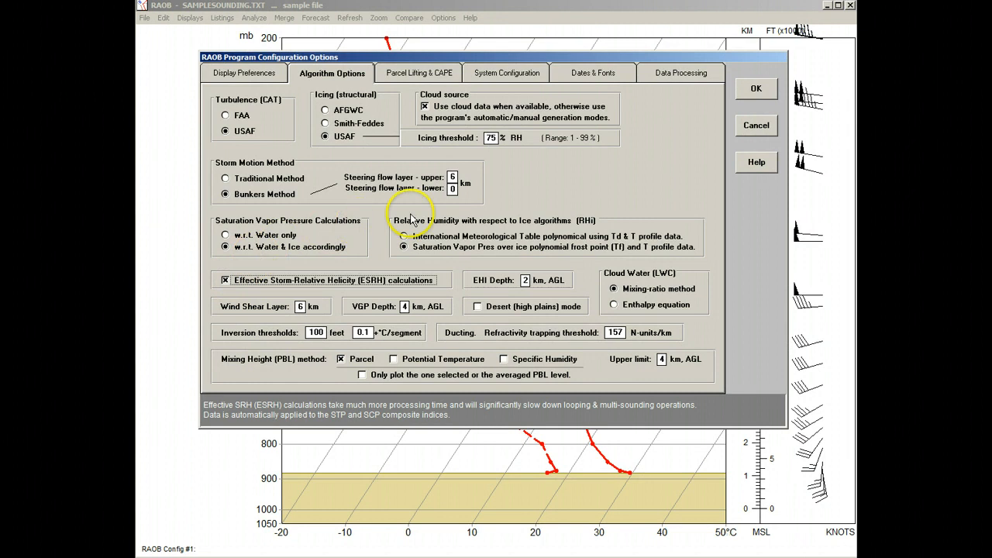
left_click(756, 90)
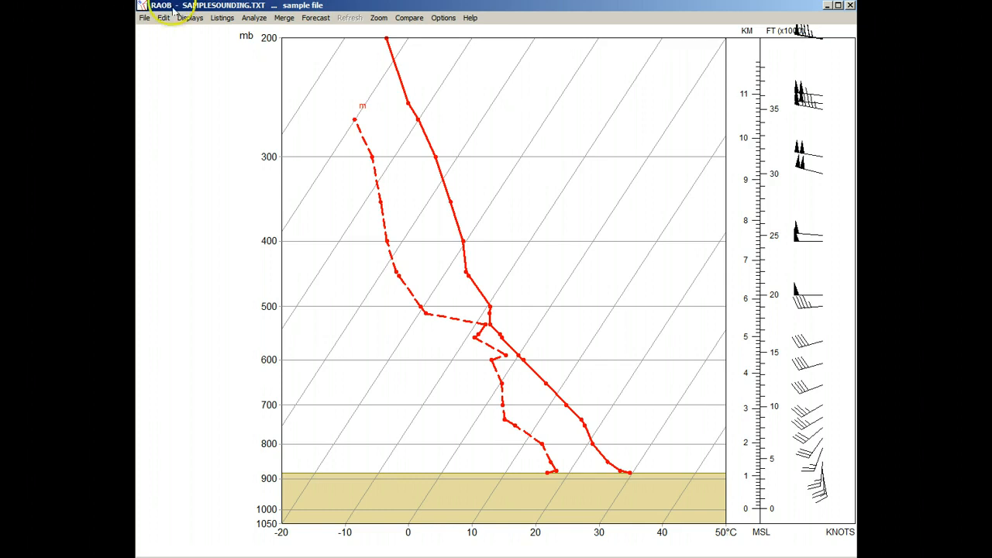
Reload SAMPLESOUNDING.TXT and examine the storm motion and effective storm-relative helicity in its data analyses listing.
left_click(145, 17)
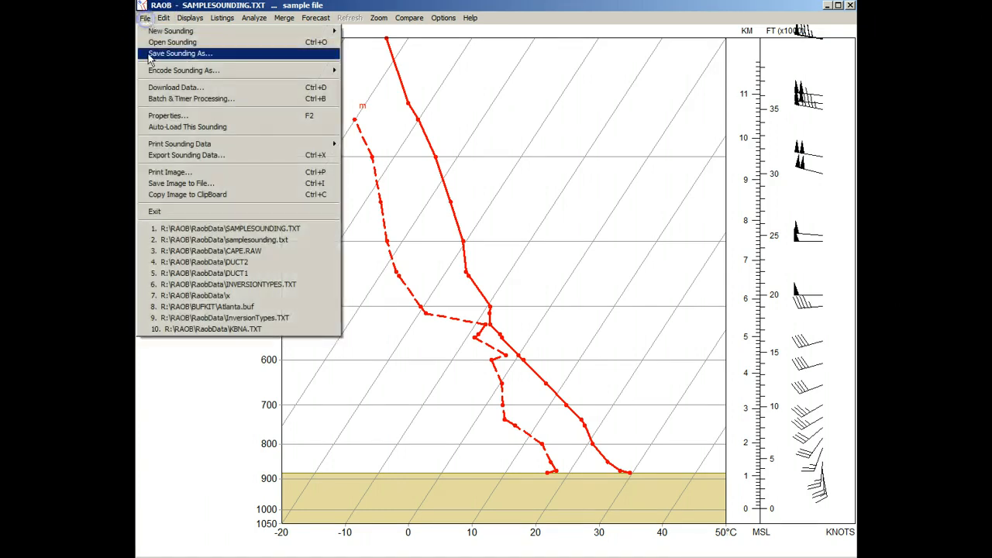
left_click(177, 229)
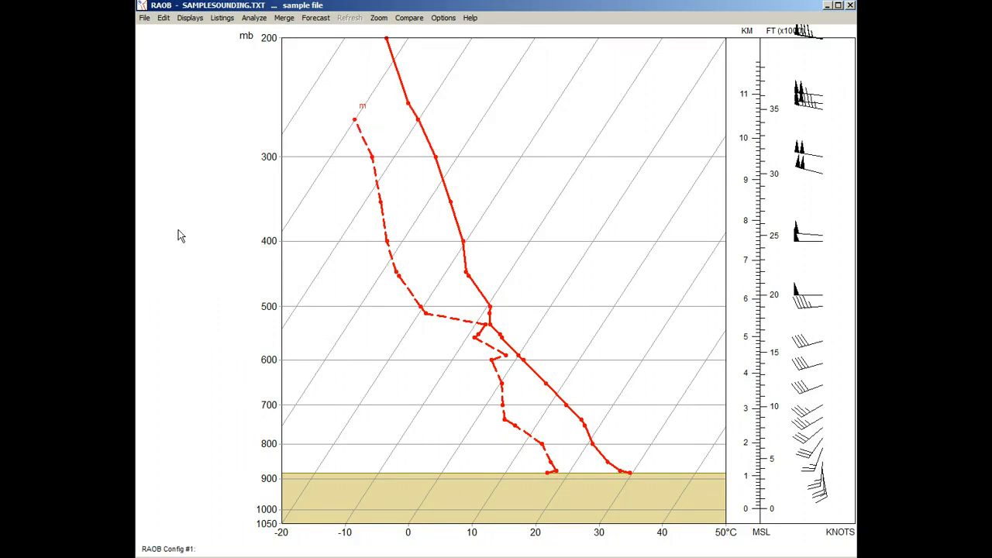
left_click(221, 18)
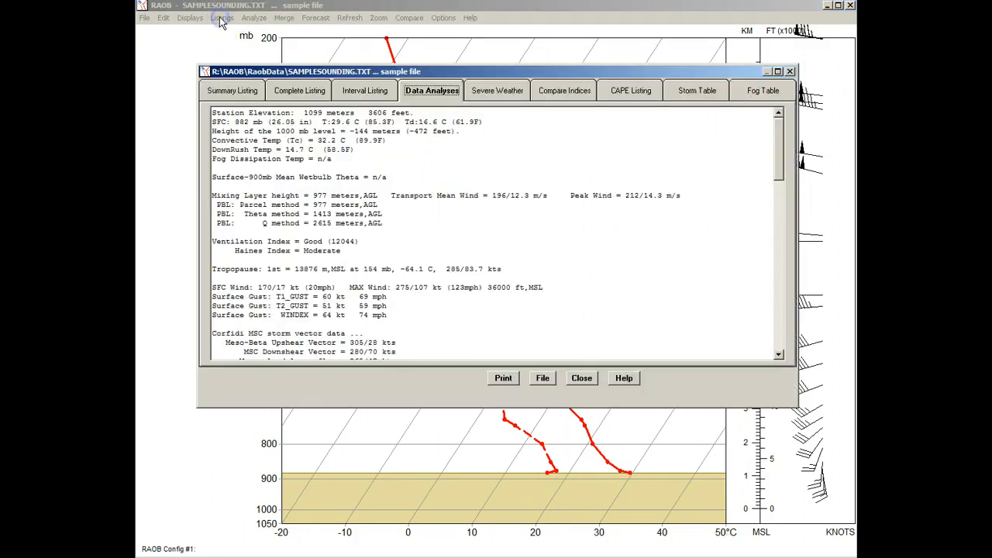
left_click_drag(779, 151, 780, 199)
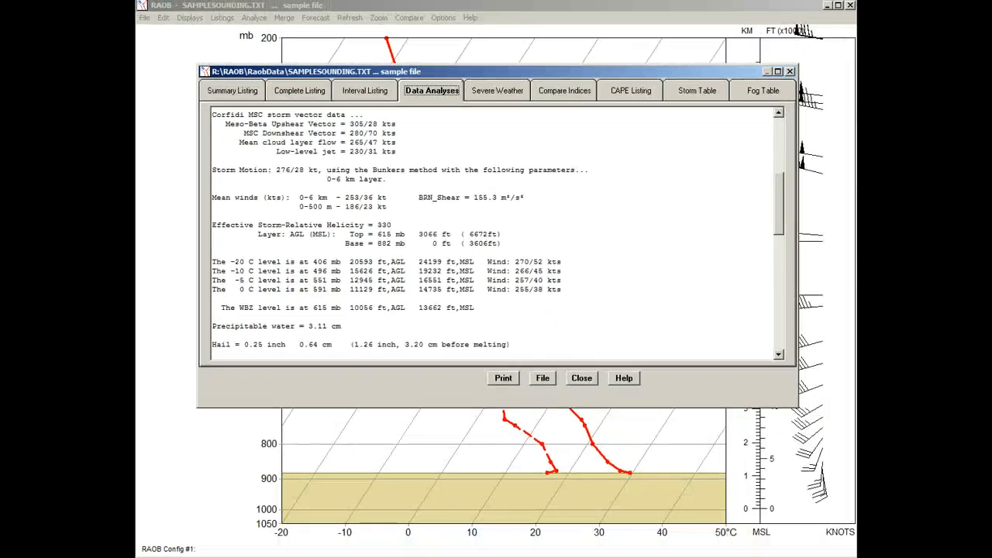
left_click(581, 378)
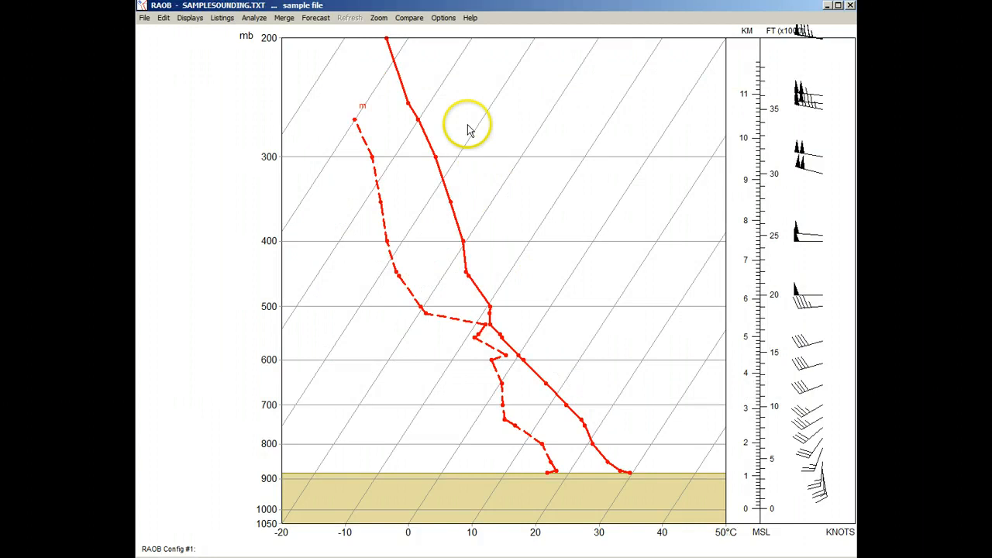
Review the Wind Shear Layer depth setting in the program's algorithm options.
left_click(443, 18)
left_click(457, 41)
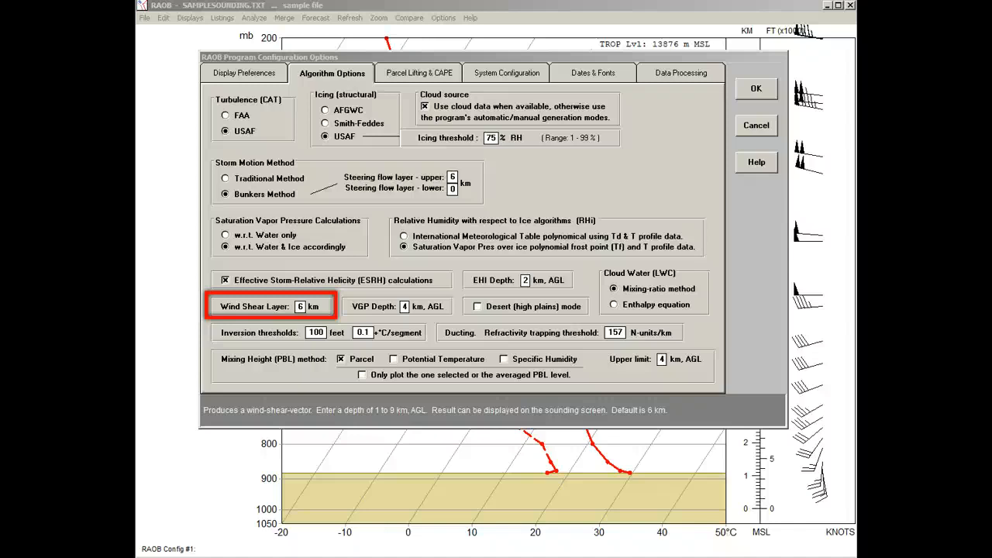
left_click(756, 89)
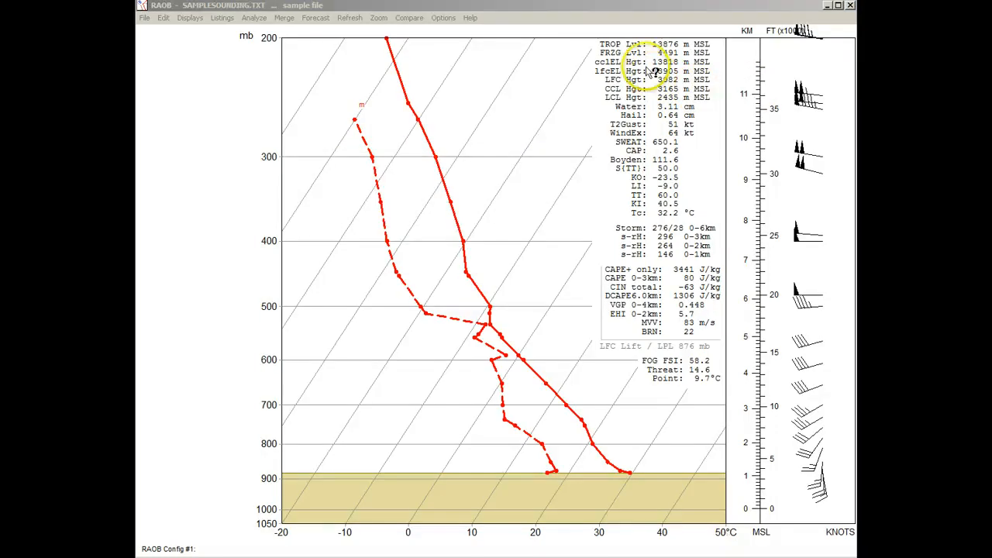
Switch the sounding diagram to a custom data display showing ShearV xkm and add the Storm parameter to it.
left_click(658, 38)
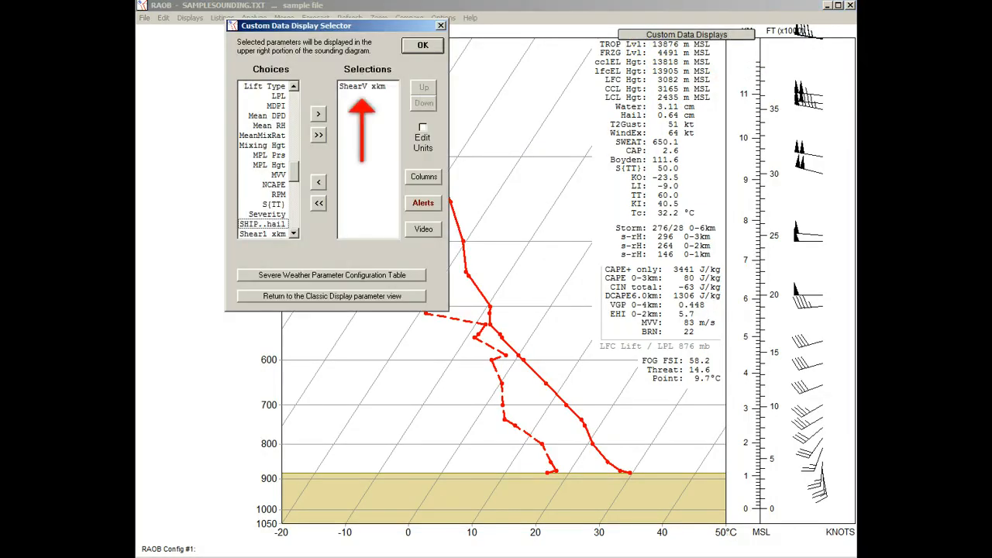
left_click(433, 45)
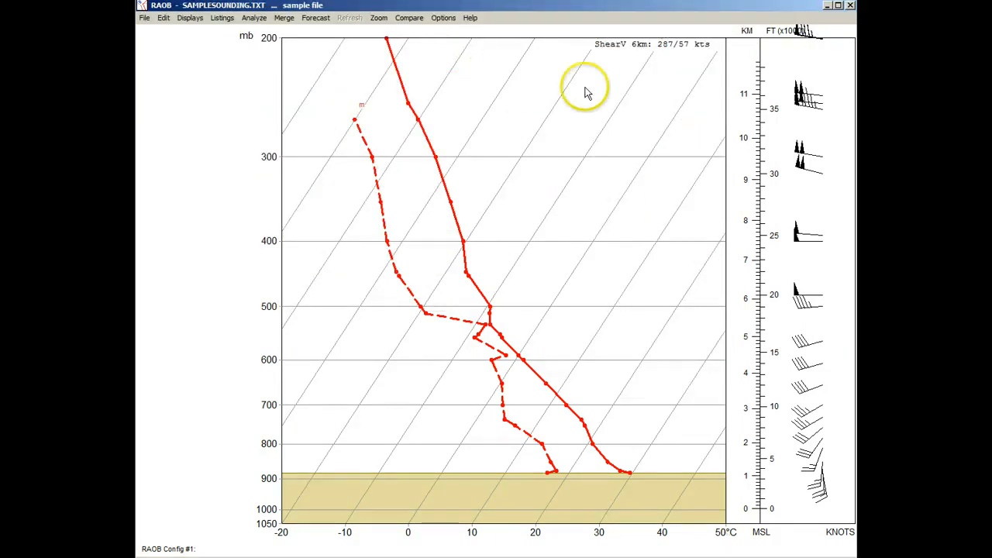
left_click(624, 45)
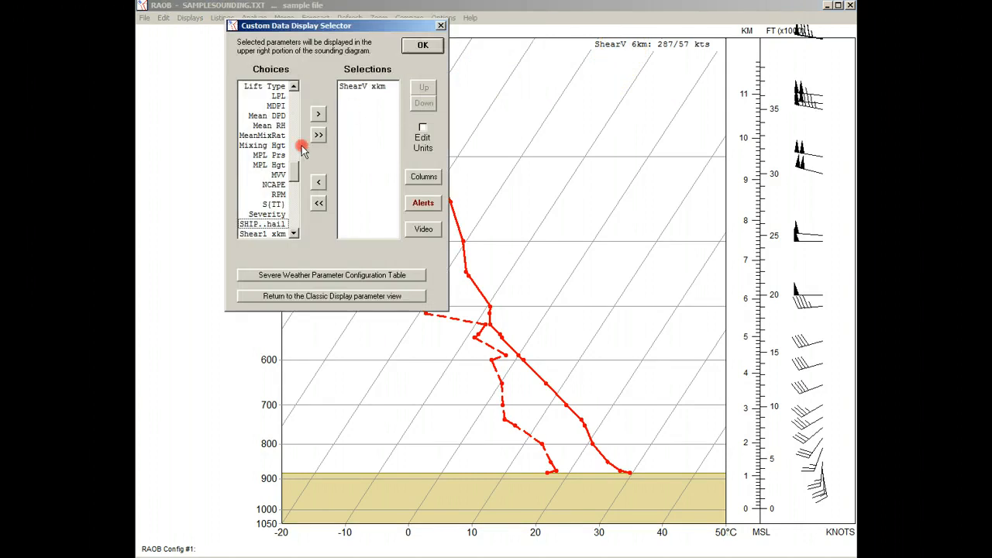
scroll(293, 178, "down", 2)
scroll(293, 178, "down", 2)
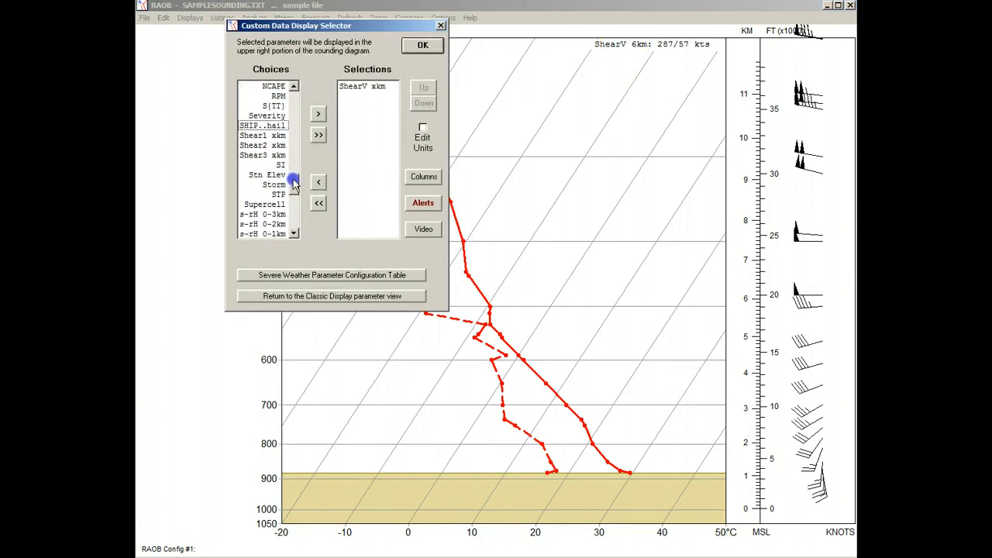
left_click(283, 184)
left_click(318, 115)
left_click(422, 45)
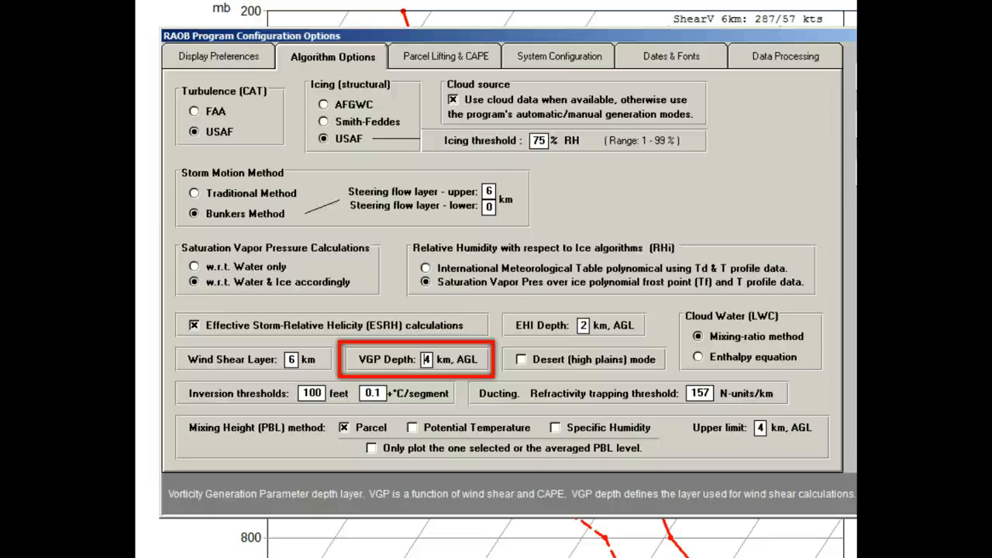
Review the VGP Depth and inversion threshold settings in the algorithm options.
key("Tab")
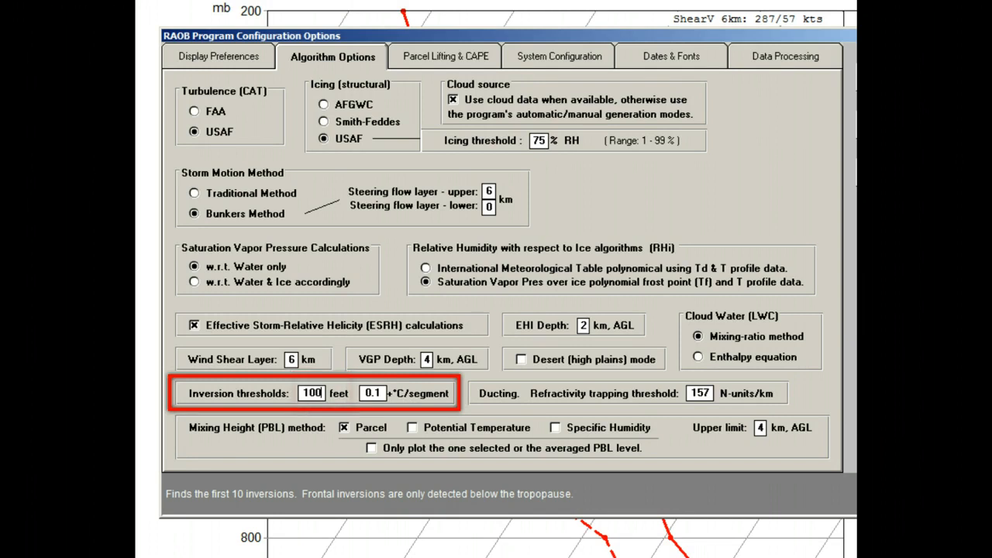
left_click(380, 394)
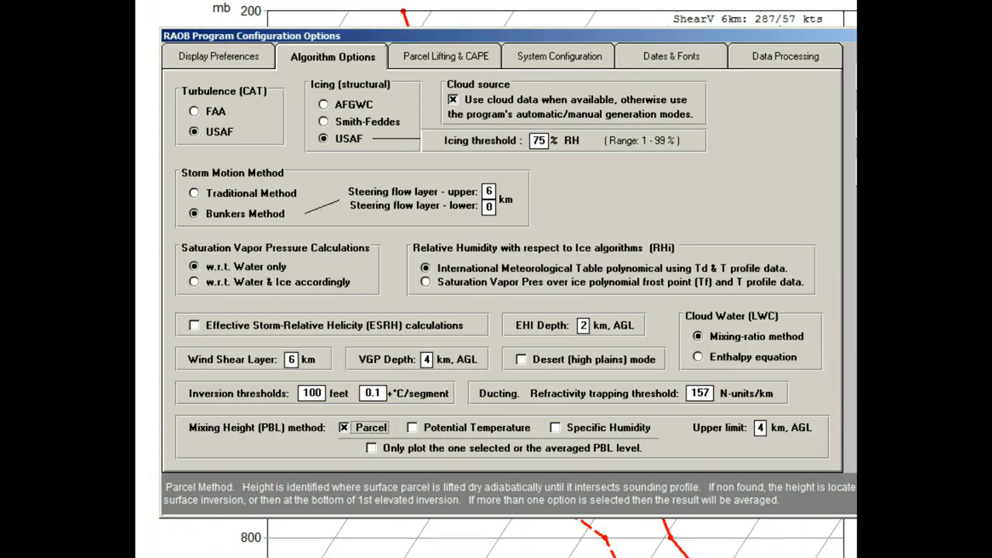
Enable the Potential Temperature and Specific Humidity mixing height methods alongside Parcel, and plot the Mixing Height analysis on the sounding.
left_click(412, 427)
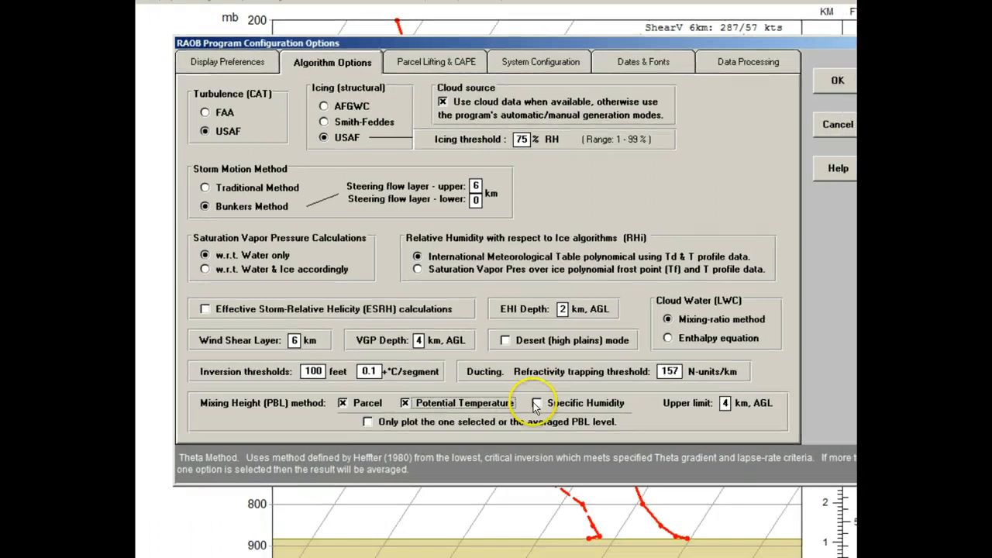
left_click(555, 427)
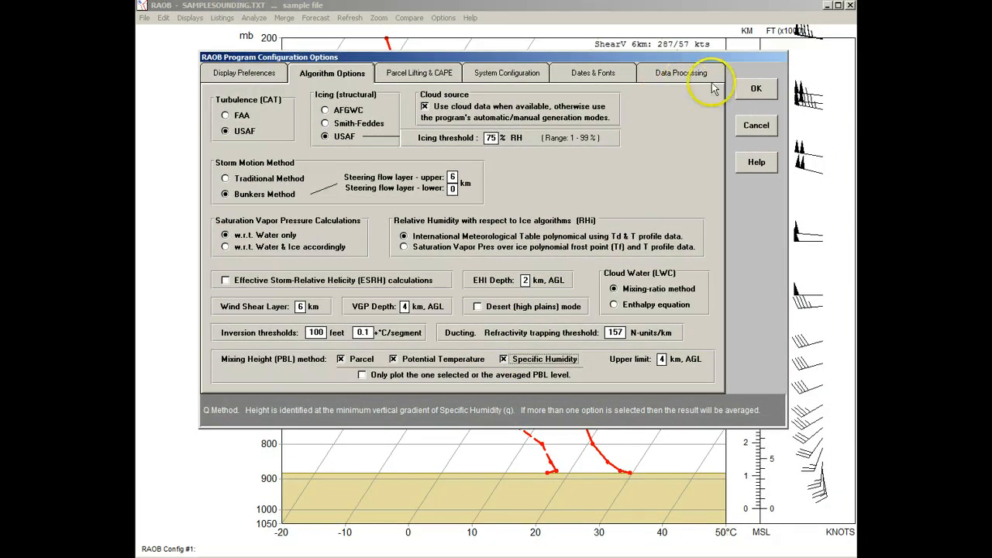
left_click(756, 89)
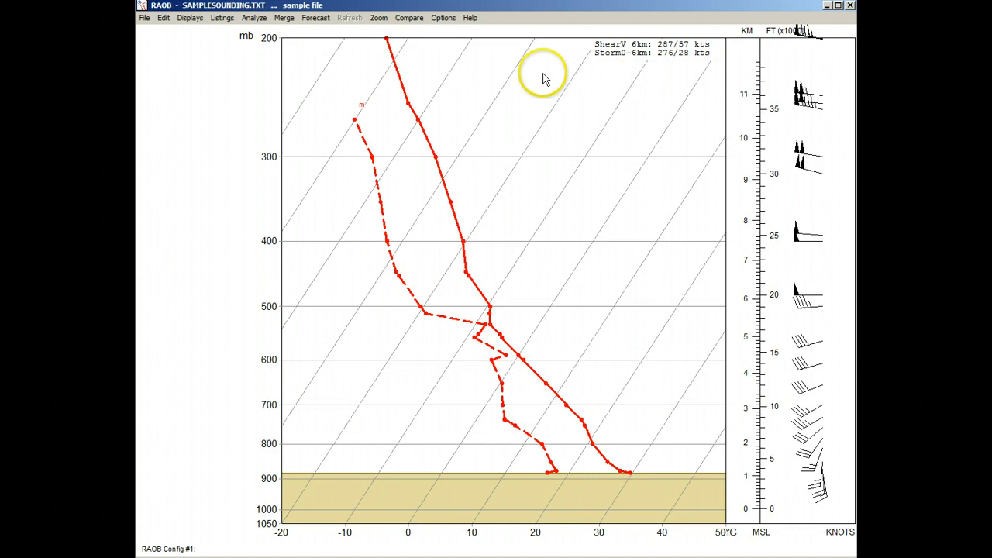
right_click(219, 82)
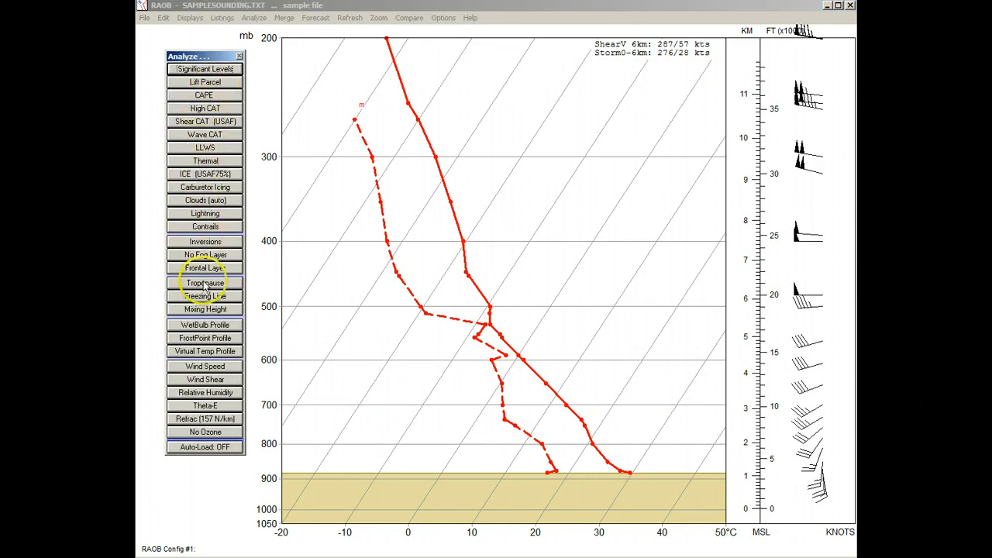
left_click(205, 309)
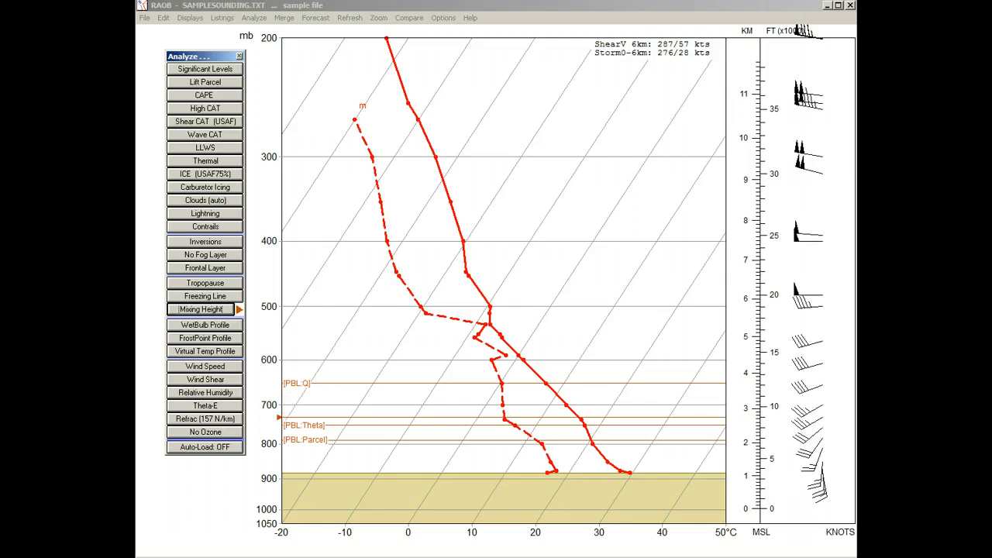
Restrict the mixing height plot to only the one selected or the averaged PBL level and apply it to the sounding.
right_click(211, 310)
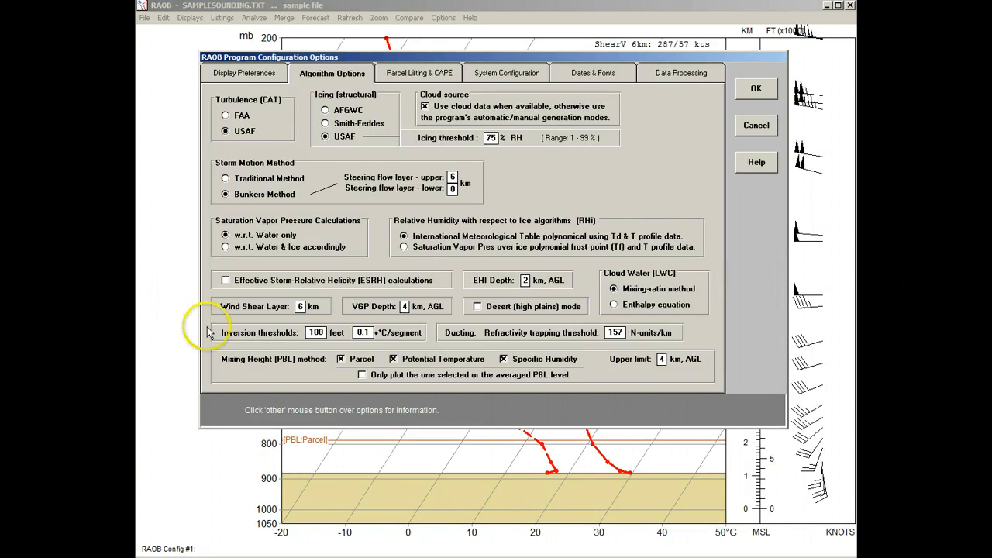
right_click(361, 376)
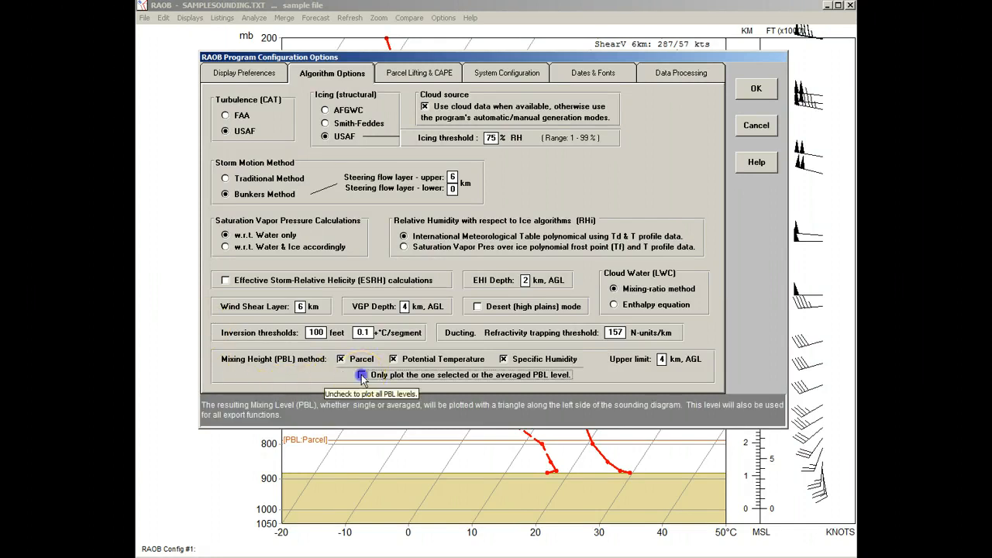
left_click(362, 376)
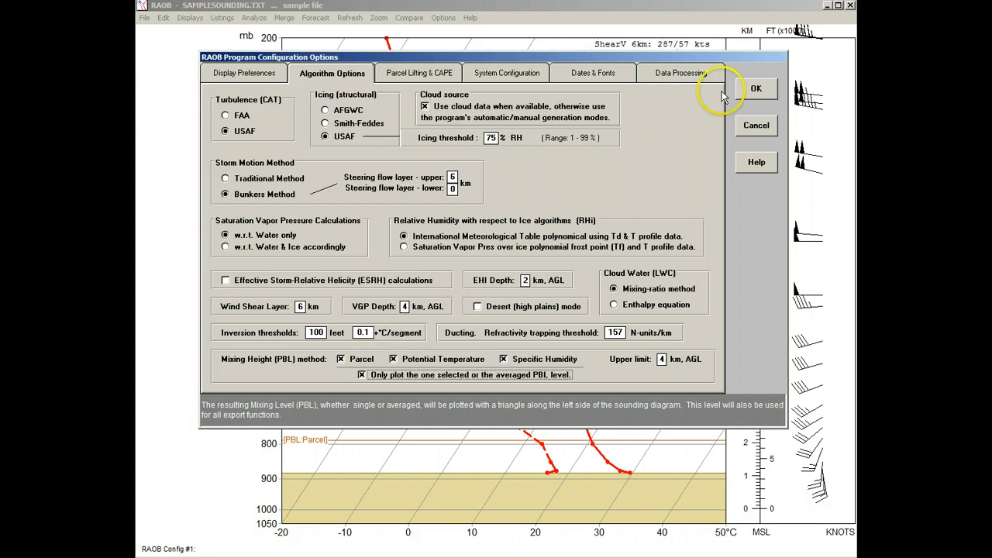
left_click(756, 89)
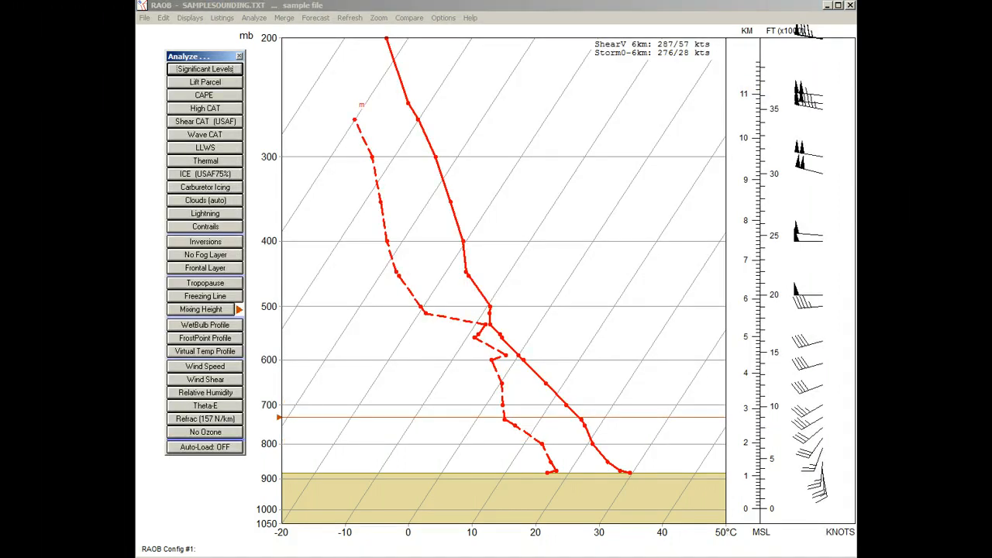